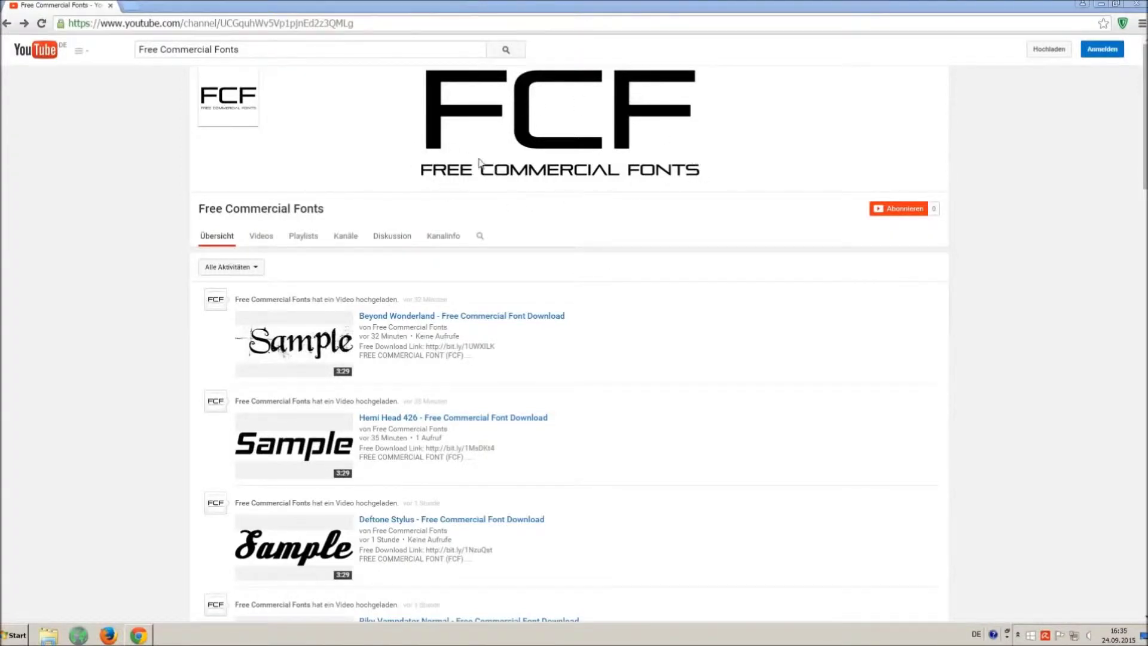
Open the 'Riky Vampdator Normal' video from the Free Commercial Fonts channel's list.
drag(319, 54, 137, 44)
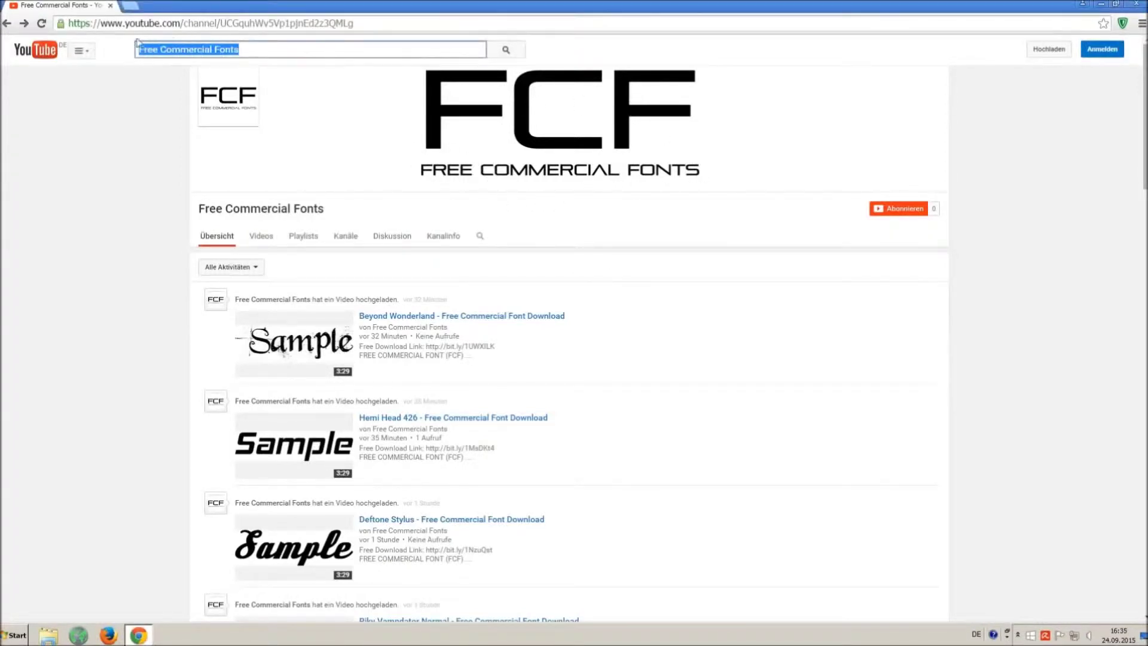
click(290, 50)
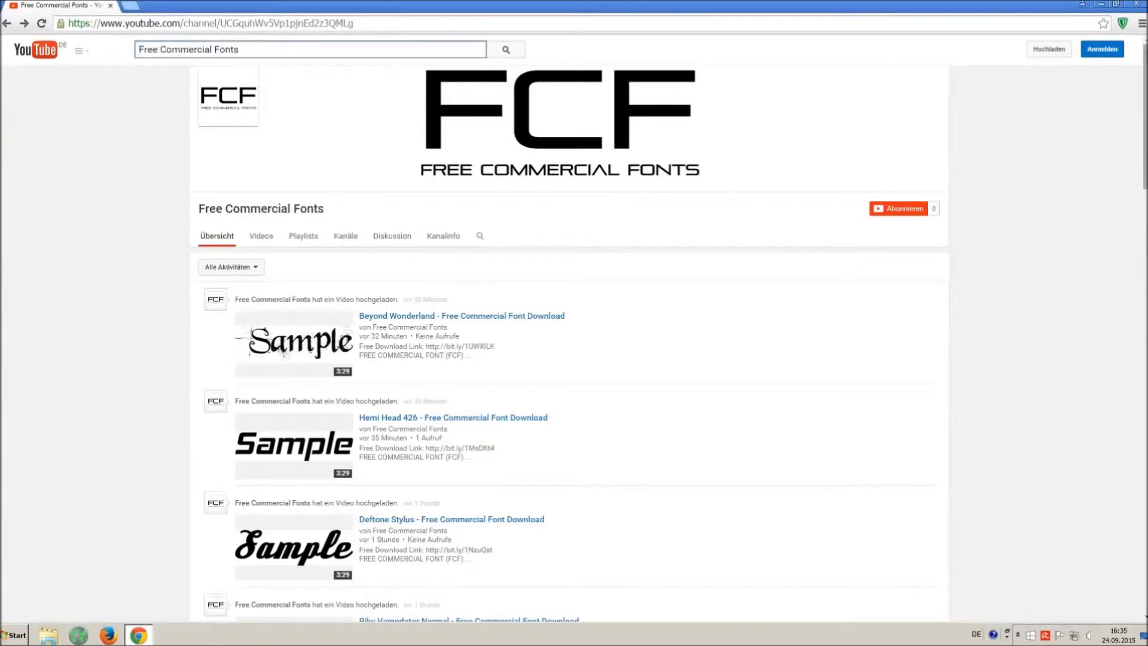
scroll(736, 307, down, 2)
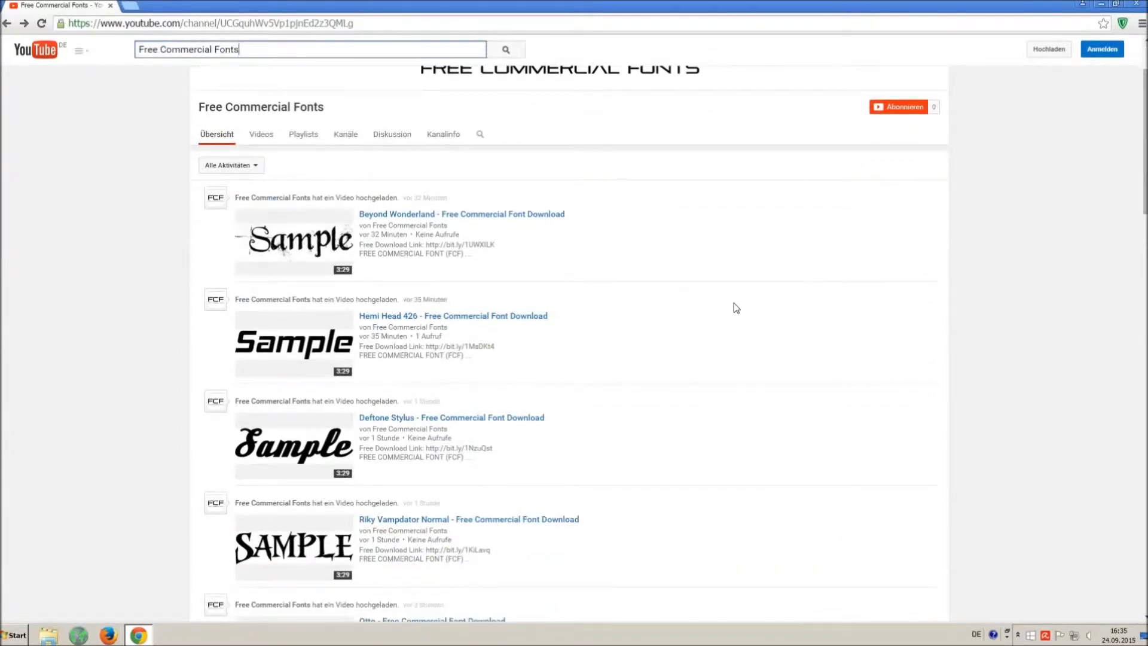
scroll(734, 302, down, 1)
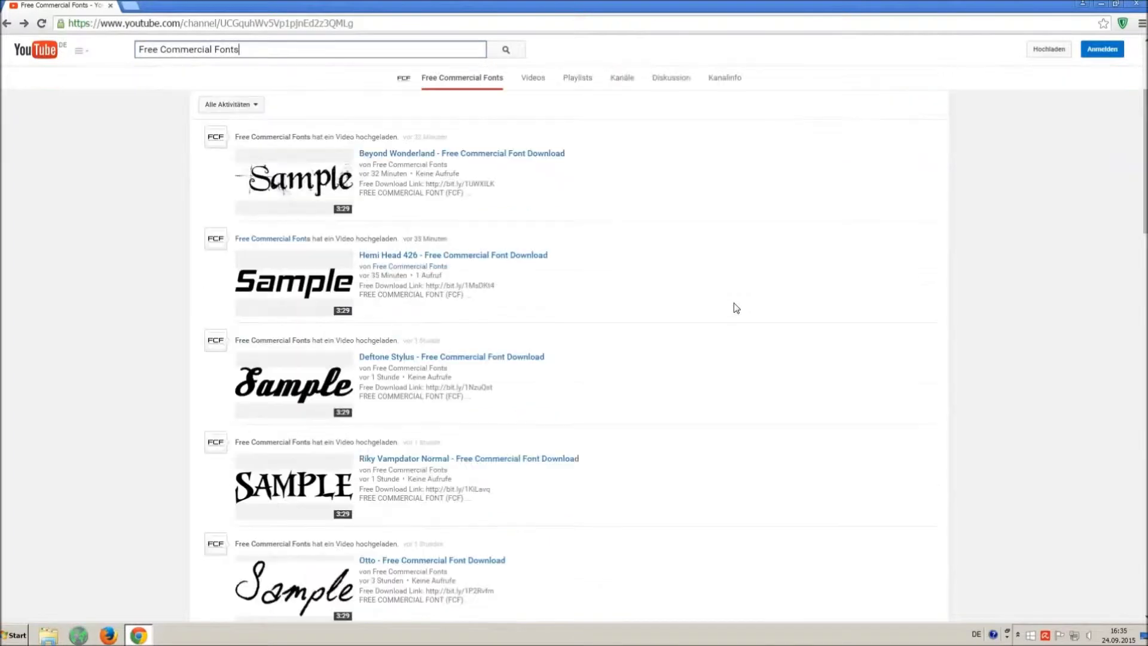
click(398, 460)
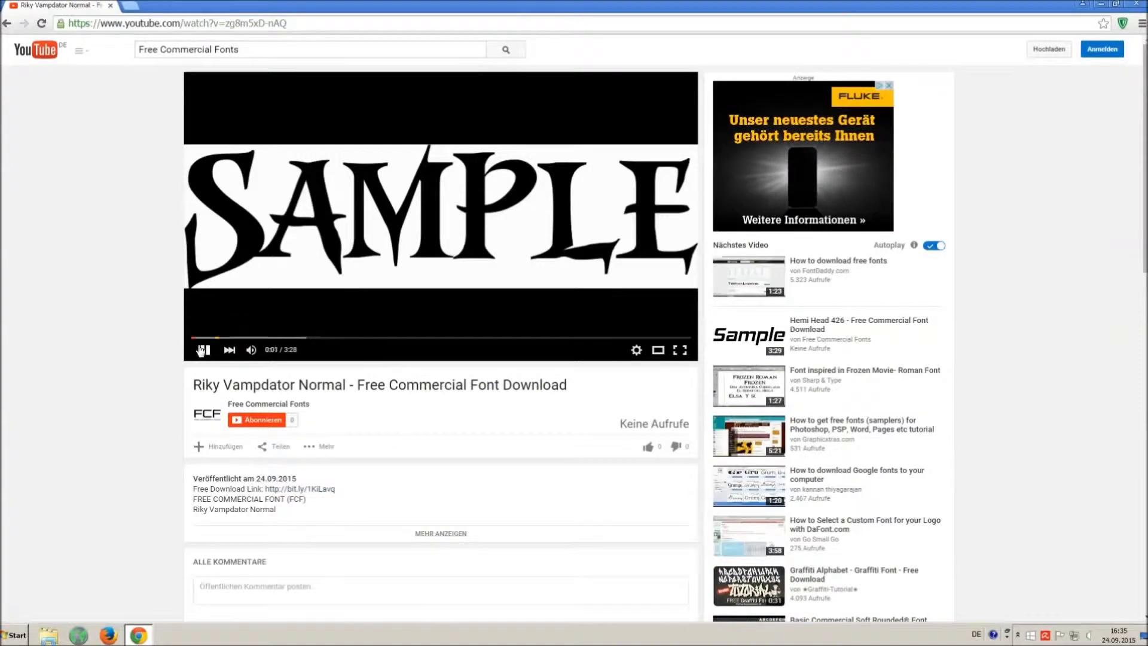
Pause the video and expand its description to reveal the license notice and download link.
click(202, 350)
click(433, 533)
scroll(413, 520, down, 2)
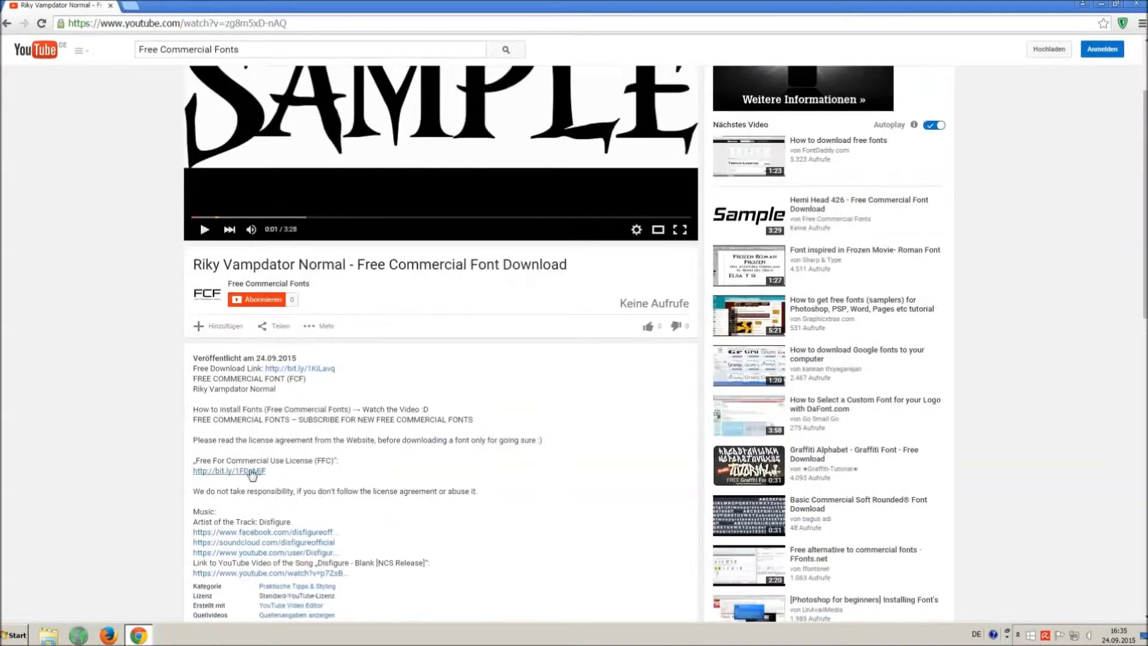
drag(192, 441, 279, 468)
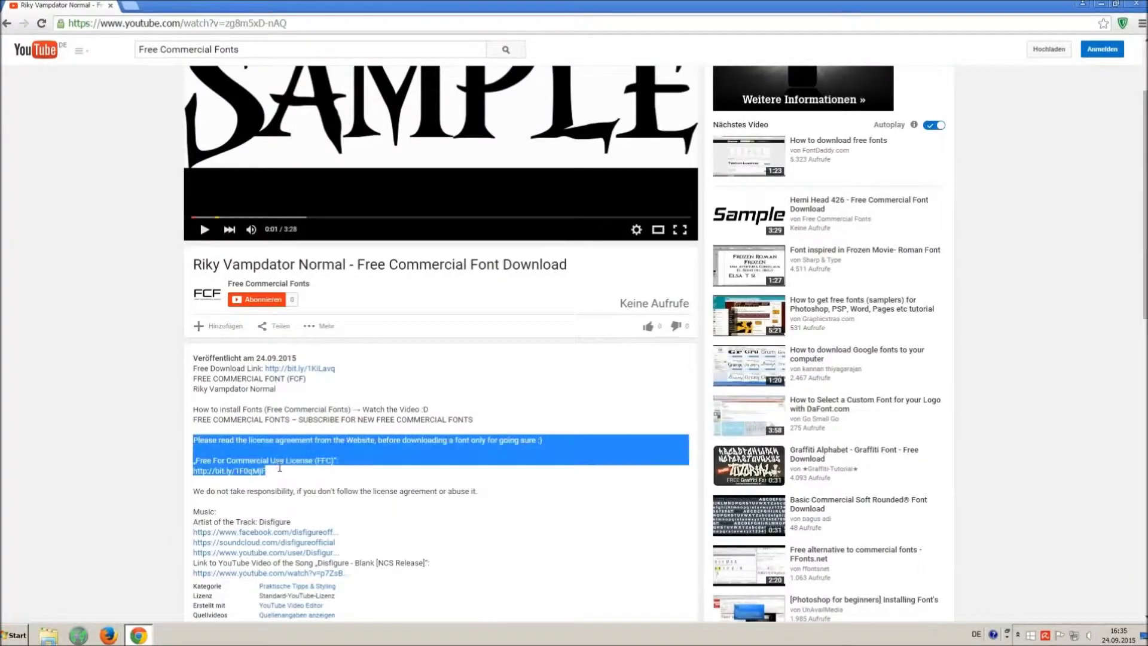
click(332, 484)
scroll(332, 484, up, 2)
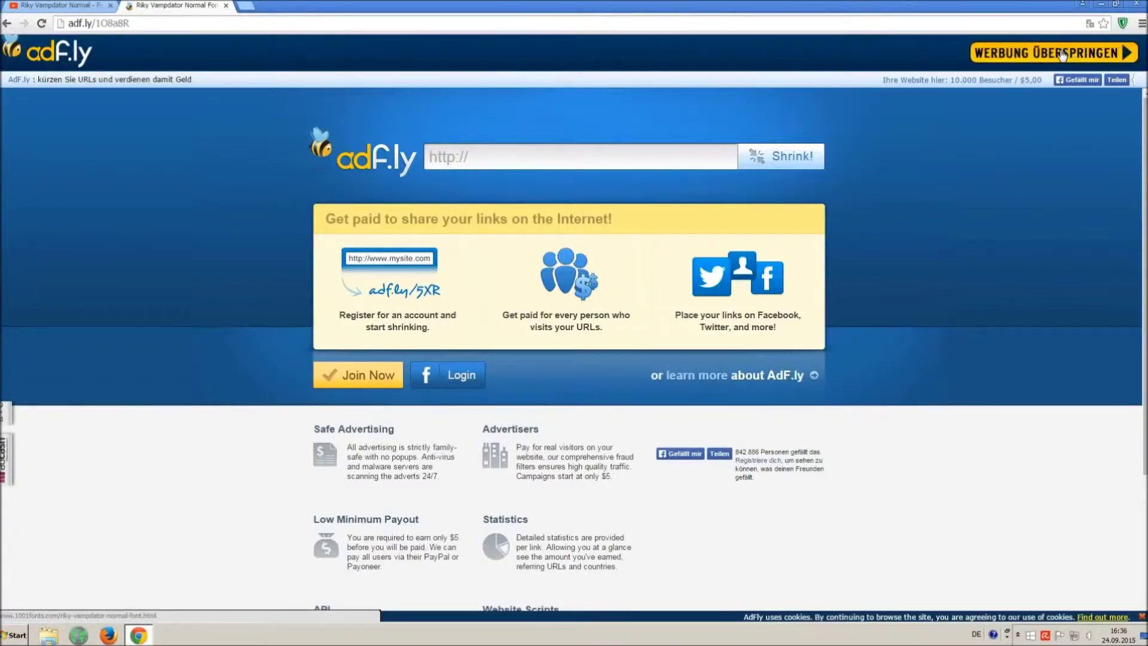
Skip the adf.ly ad and download riky-vampdator-normal.ttf from the 1001 Fonts page.
click(1062, 54)
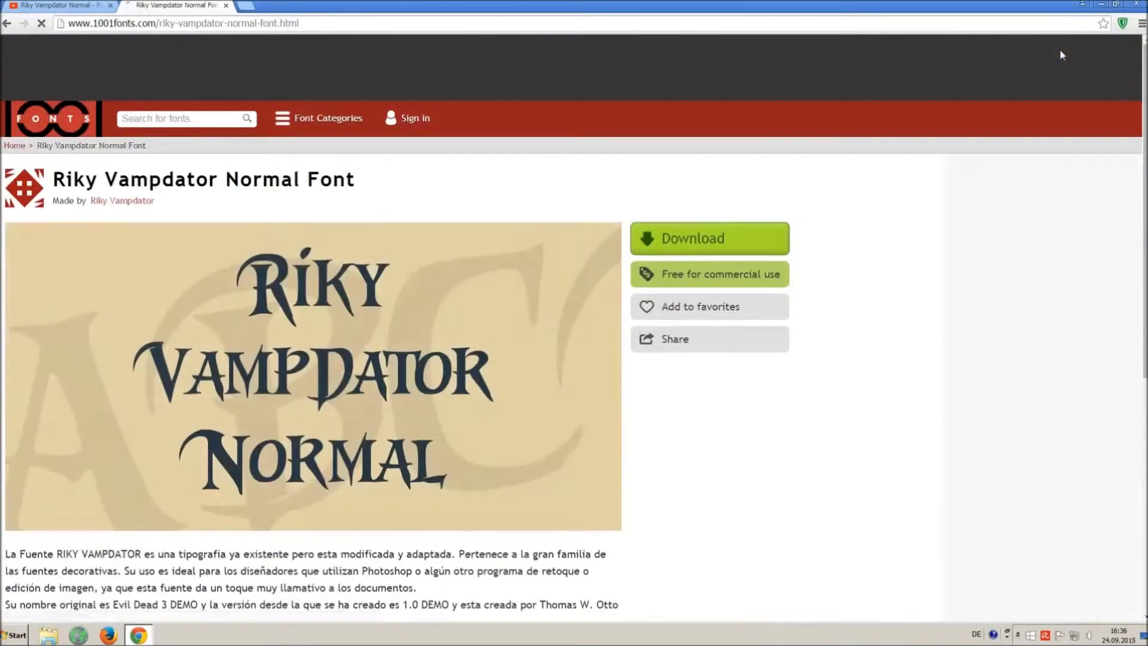
drag(52, 179, 417, 182)
click(432, 190)
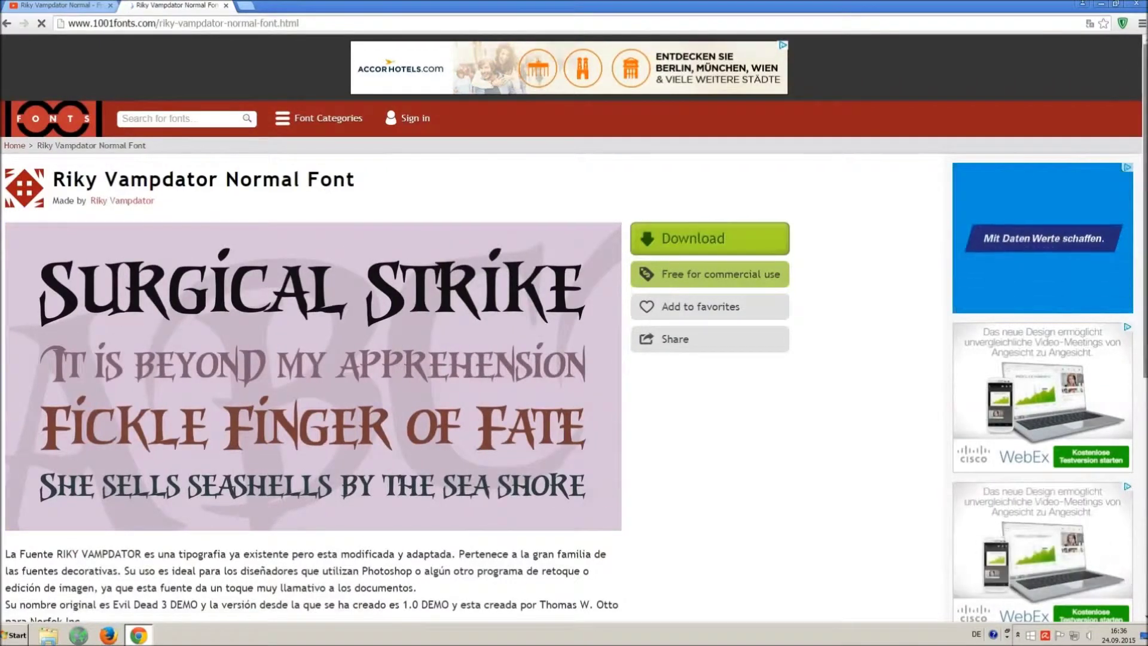
scroll(676, 250, down, 3)
scroll(574, 326, down, 5)
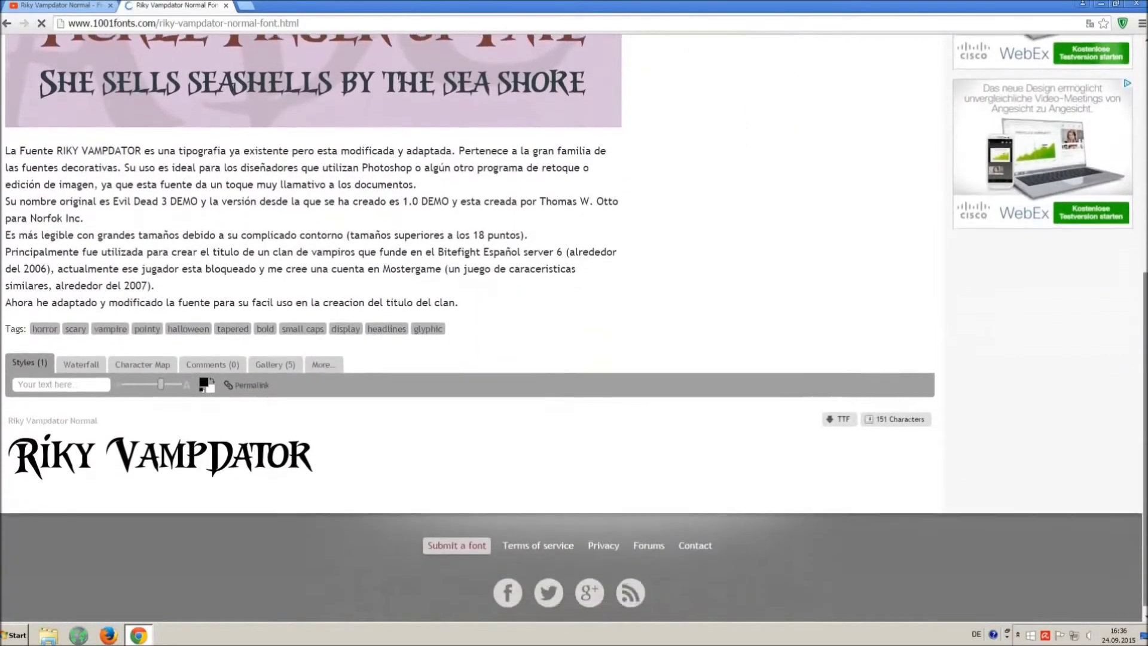
click(840, 418)
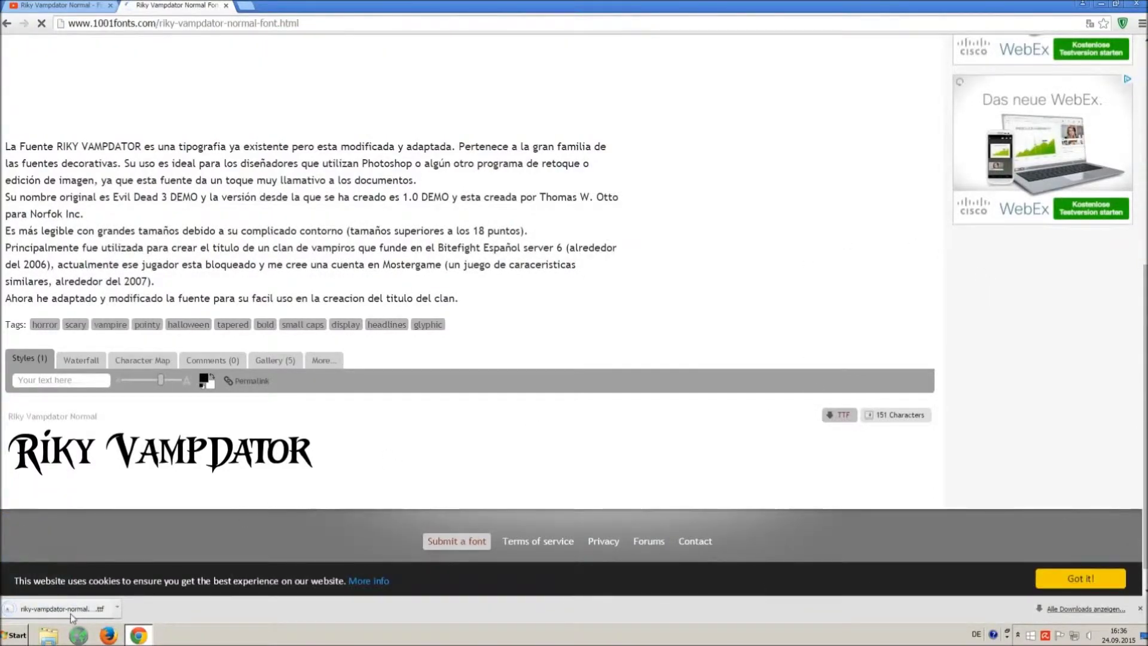
Search the Control Panel for 'font' and open the Schriftarten (Fonts) folder.
click(11, 640)
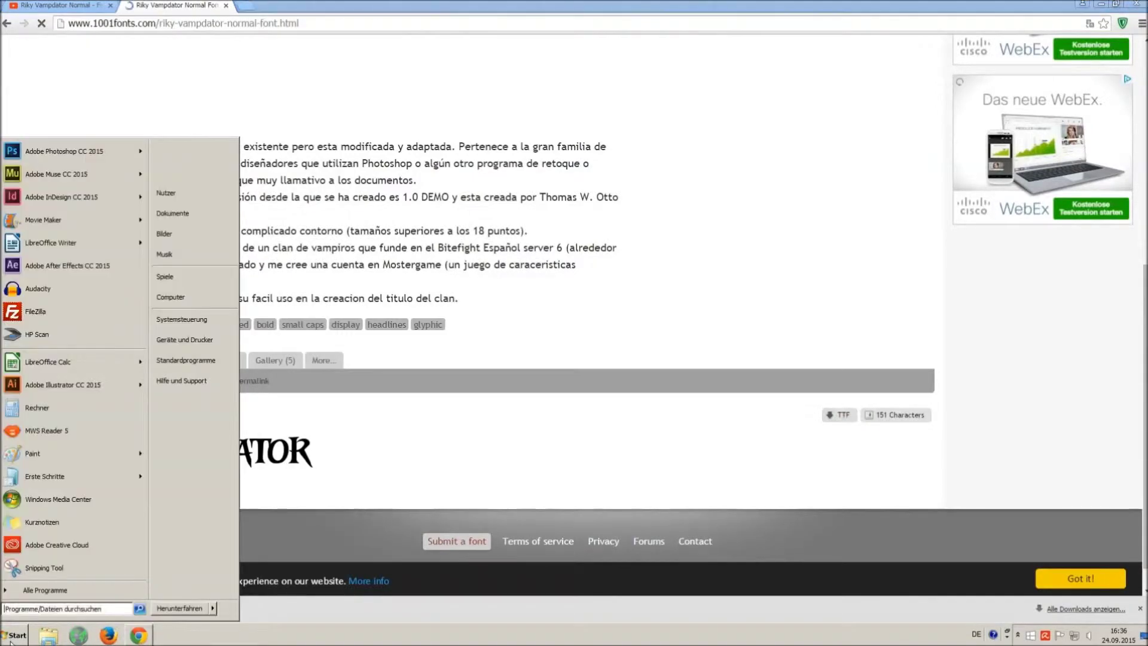
click(186, 323)
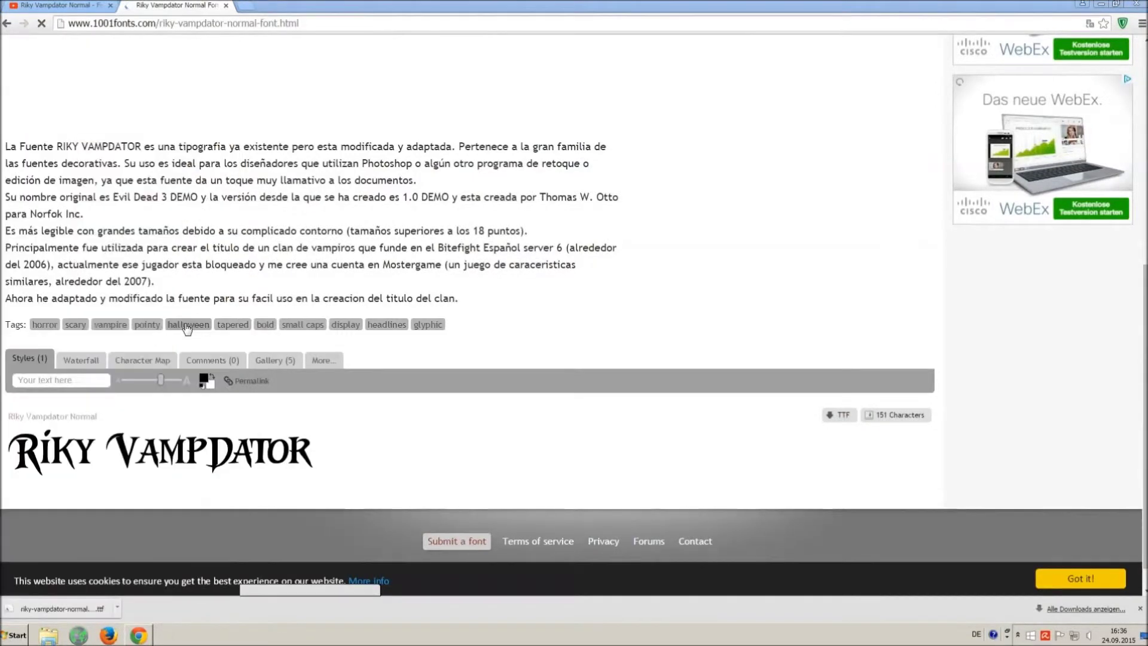
click(928, 161)
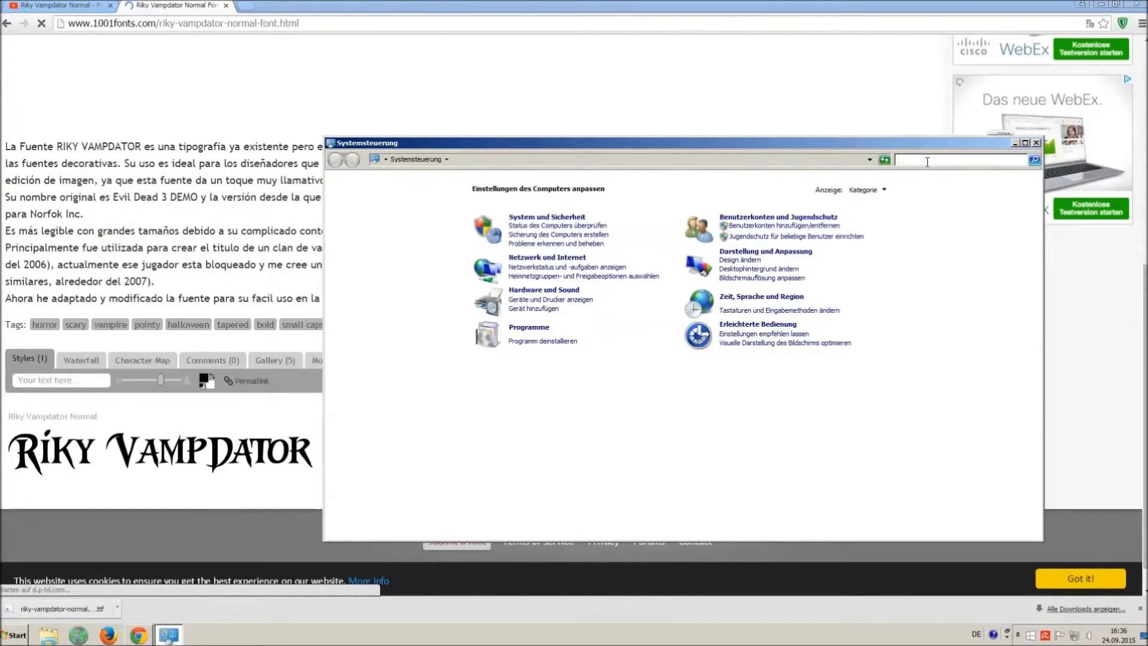
text(font)
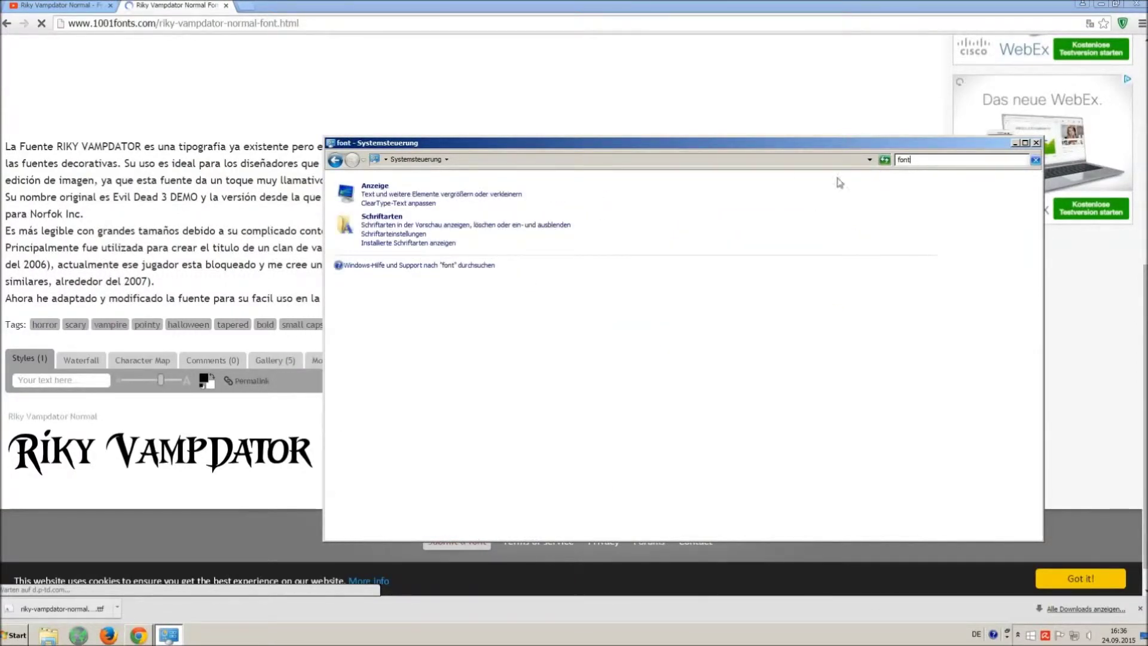
click(390, 221)
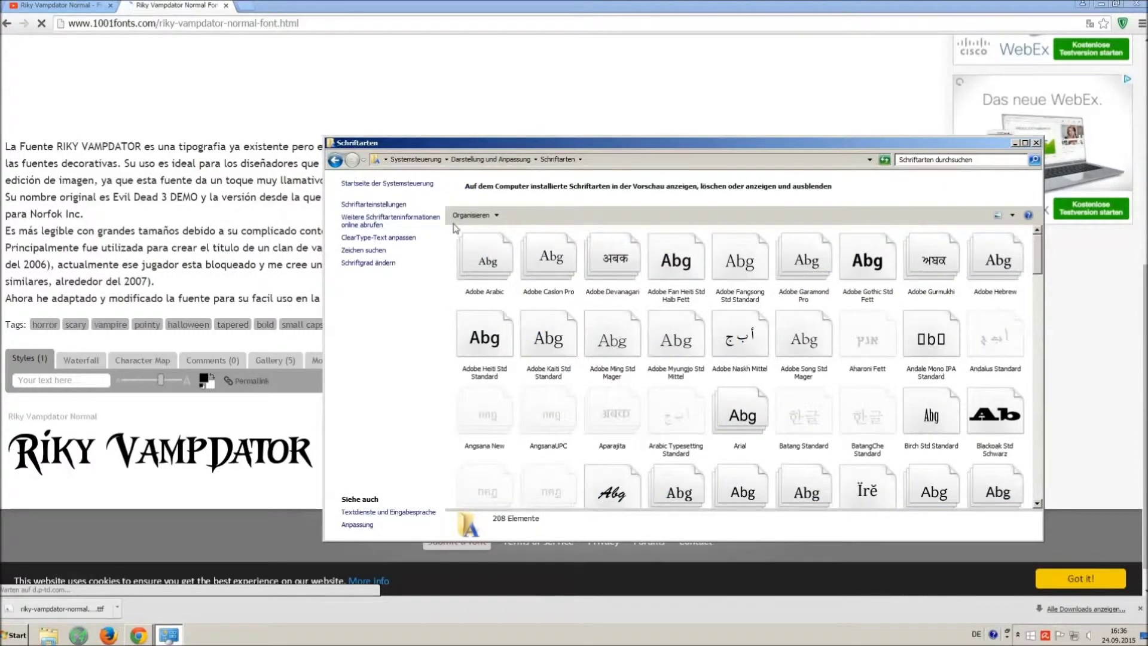
drag(459, 232, 563, 182)
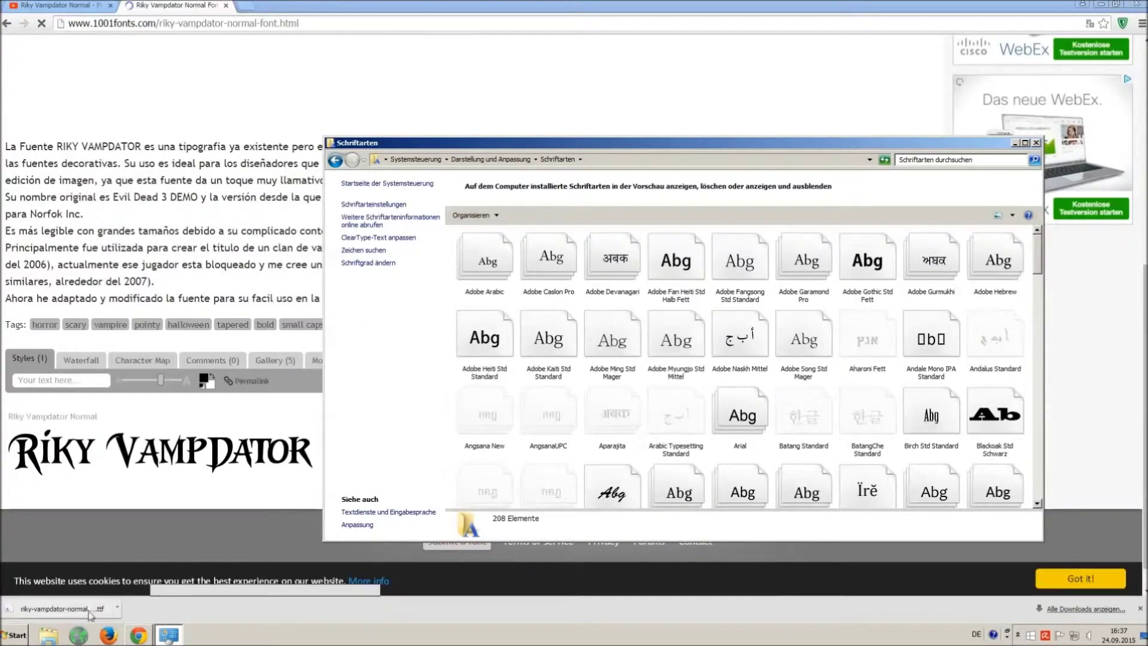
click(16, 635)
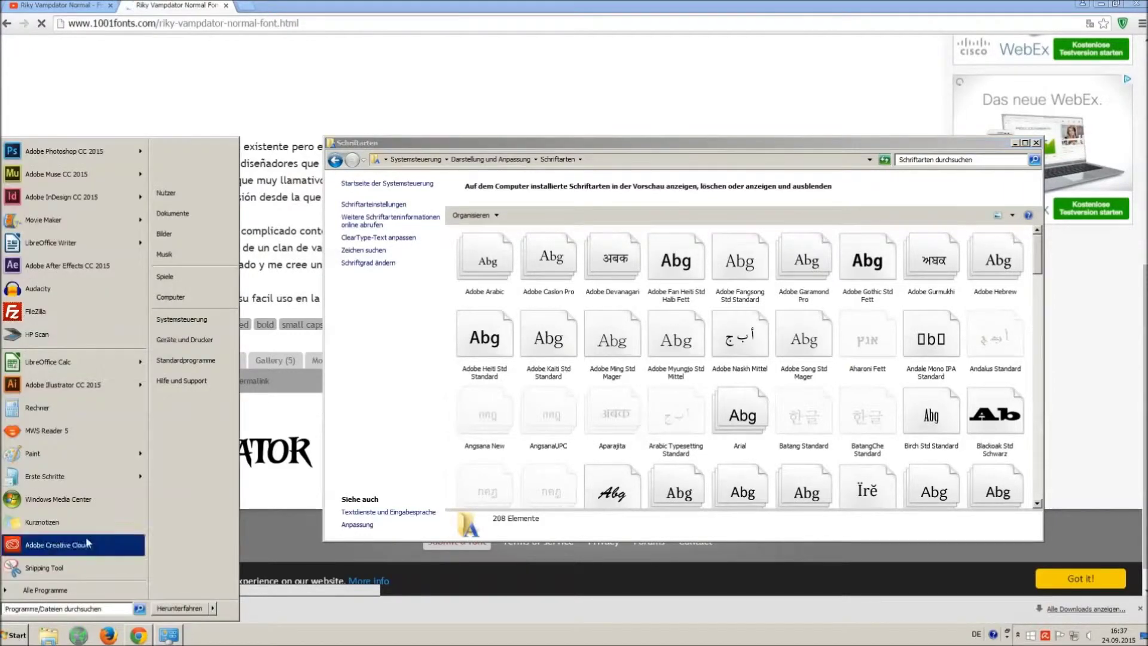
Install the downloaded TTF by dragging it from Downloads into the Fonts folder, then close both windows.
click(179, 297)
click(164, 319)
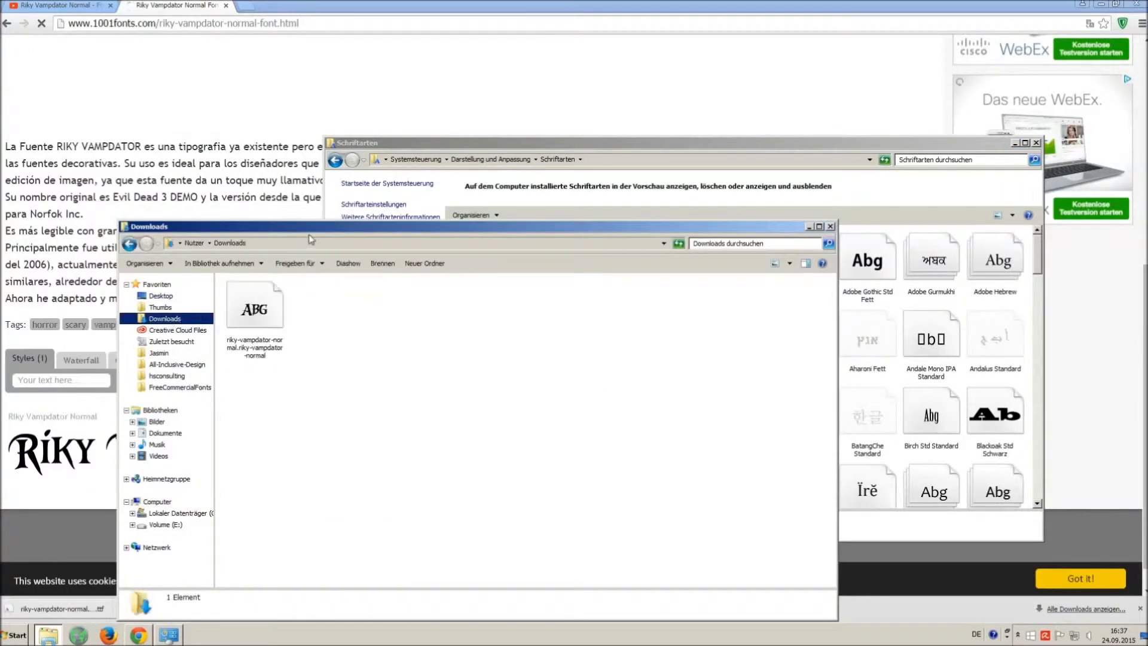
drag(311, 240, 294, 403)
drag(236, 481, 584, 314)
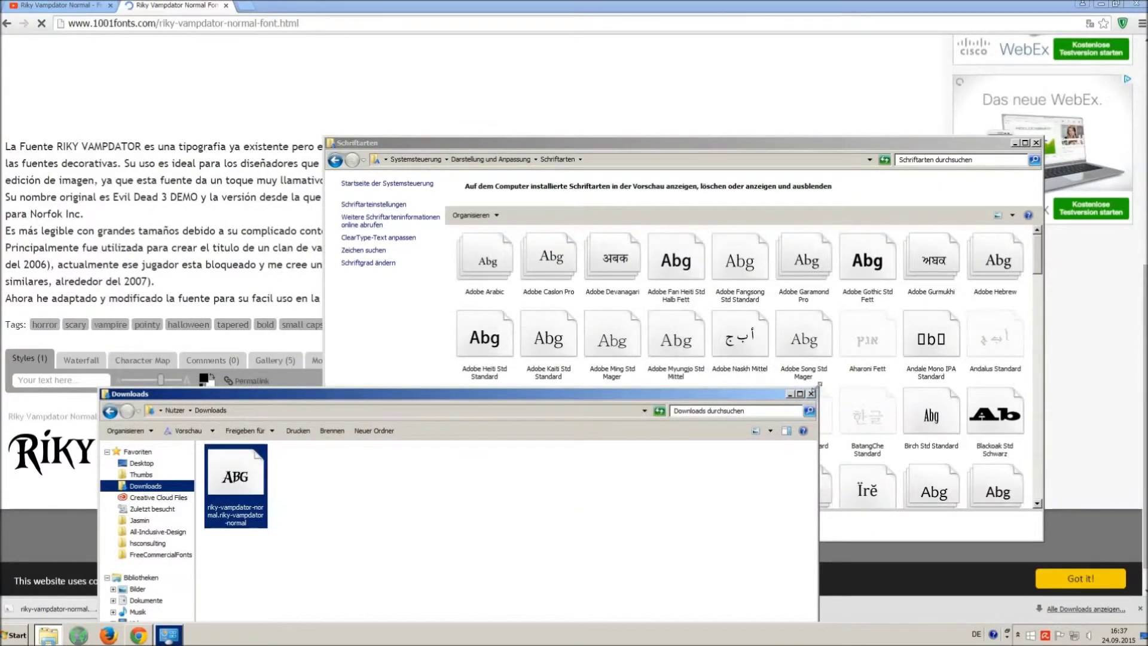
click(811, 394)
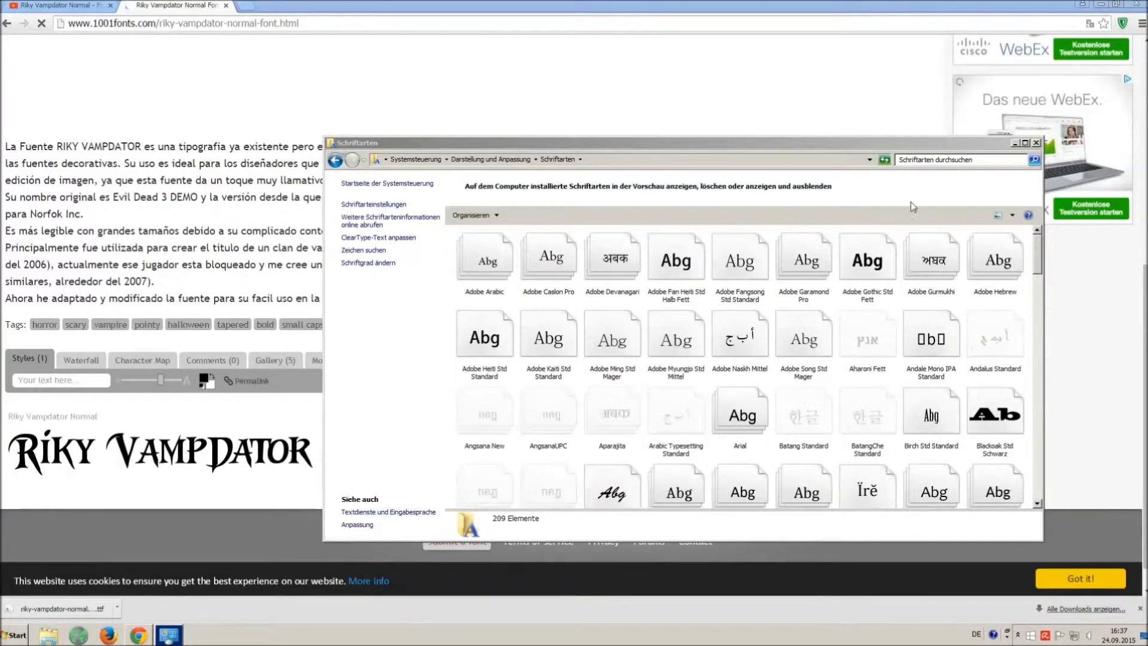
click(1037, 143)
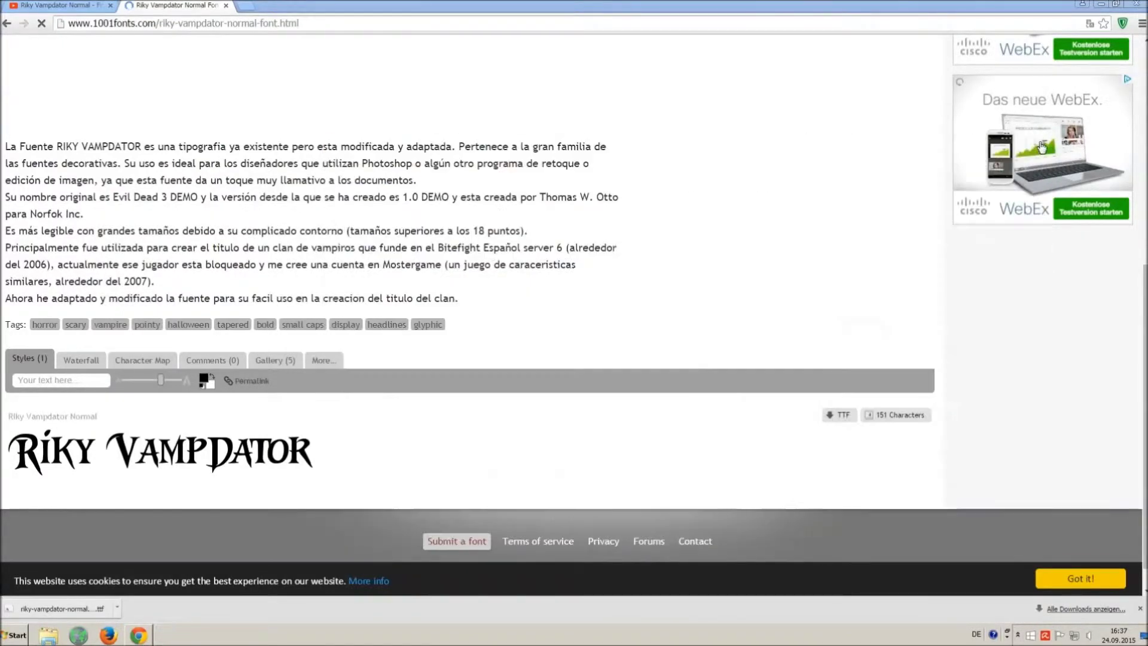
Start a blank Writer document, type 'O MG THIS VOICE IS SO ANNOYING !!! :(' and select it.
click(227, 6)
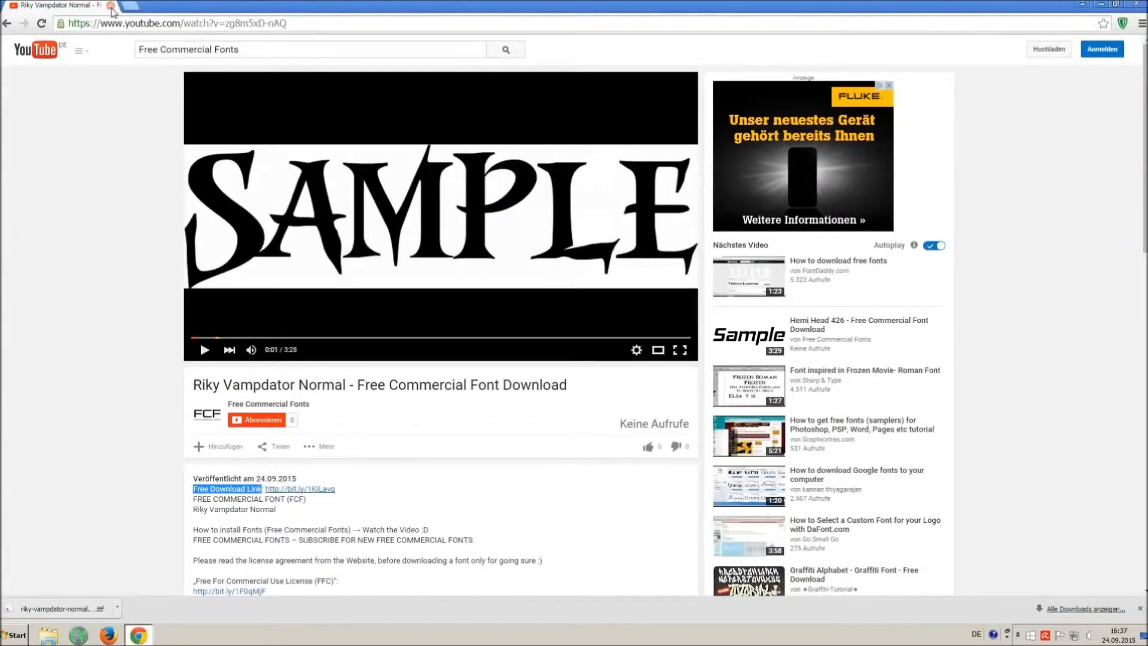
click(1102, 3)
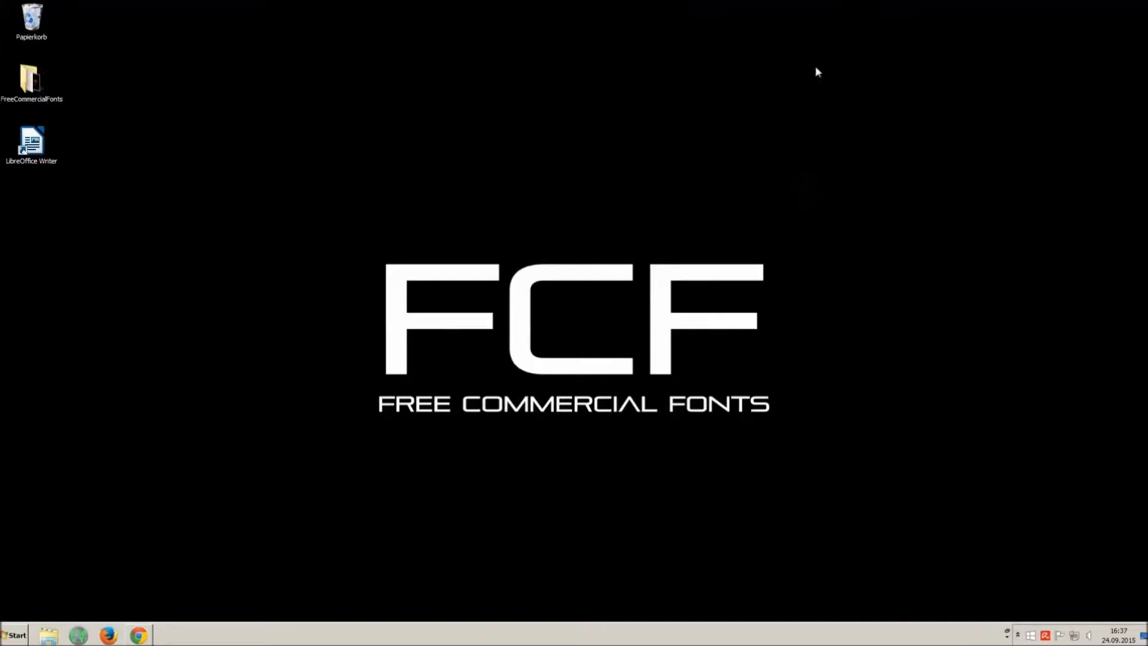
double_click(37, 139)
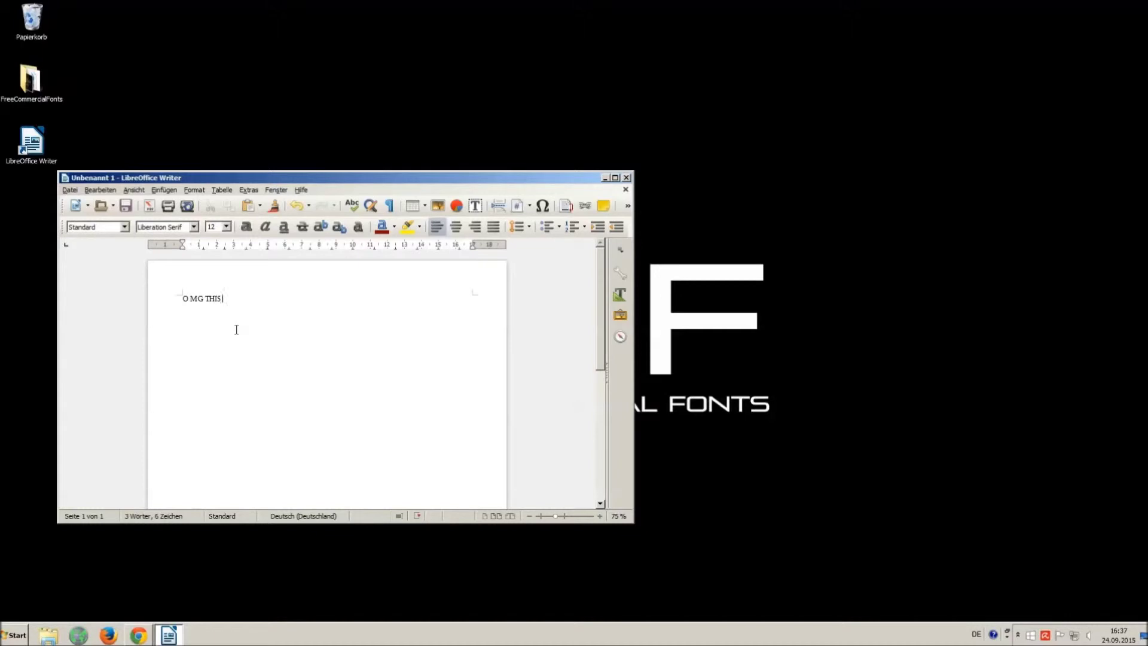
text(ICE IS SO ANNOYING)
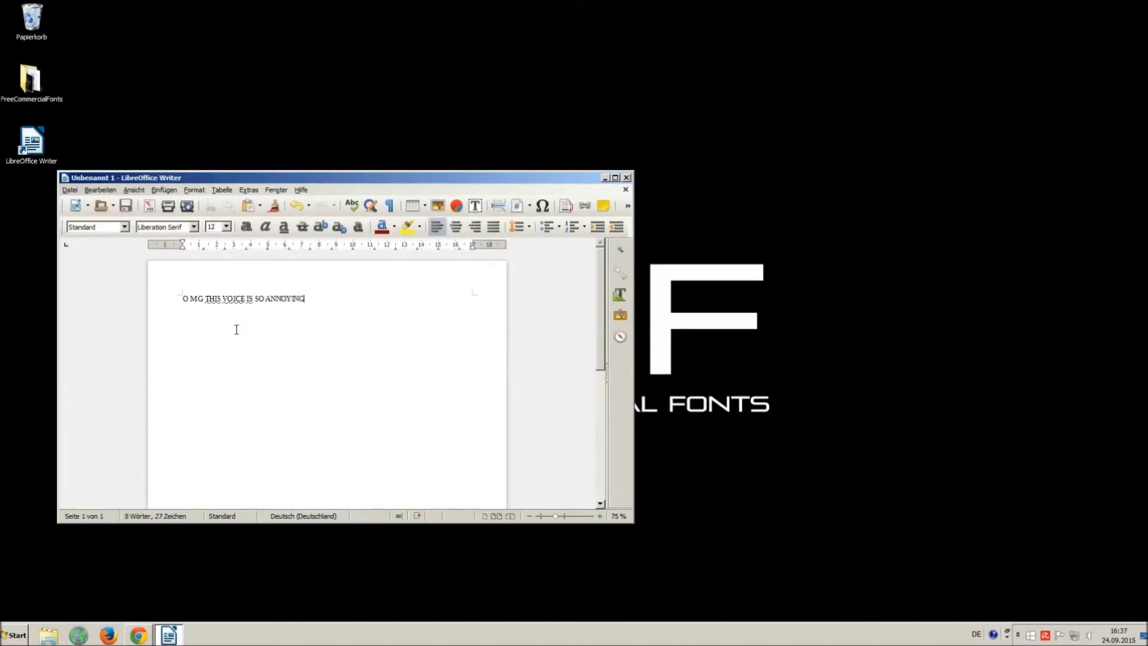
text(!!:()
key(ctrl+a)
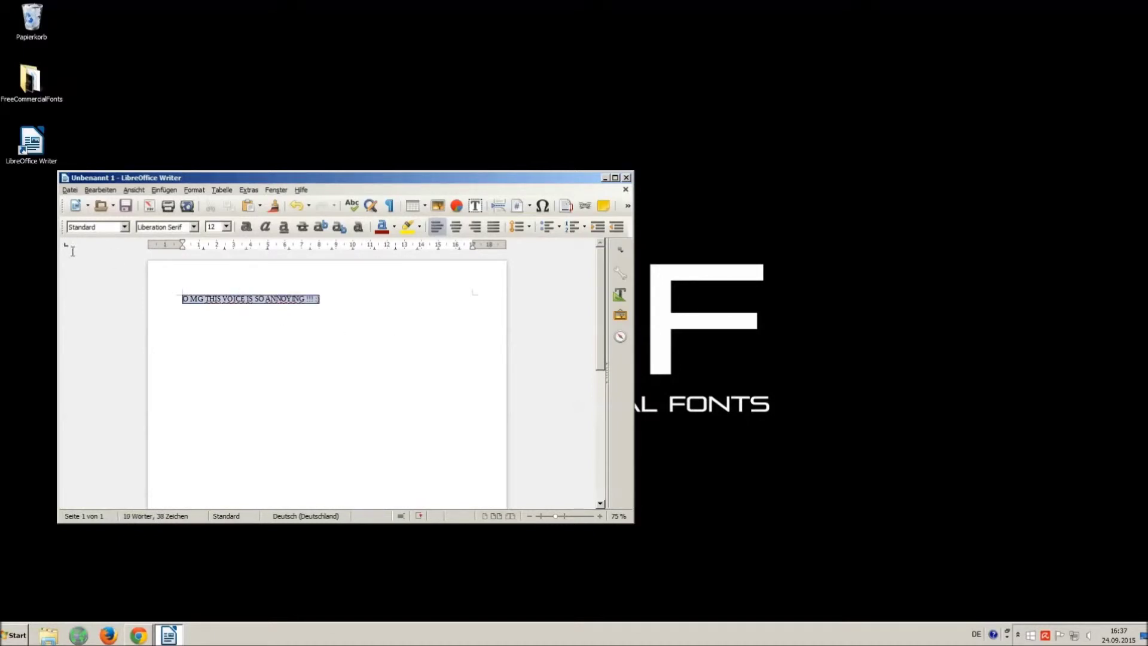
Set the selected line to Riky Vampdator Normal at 16 pt.
double_click(160, 227)
text(Va)
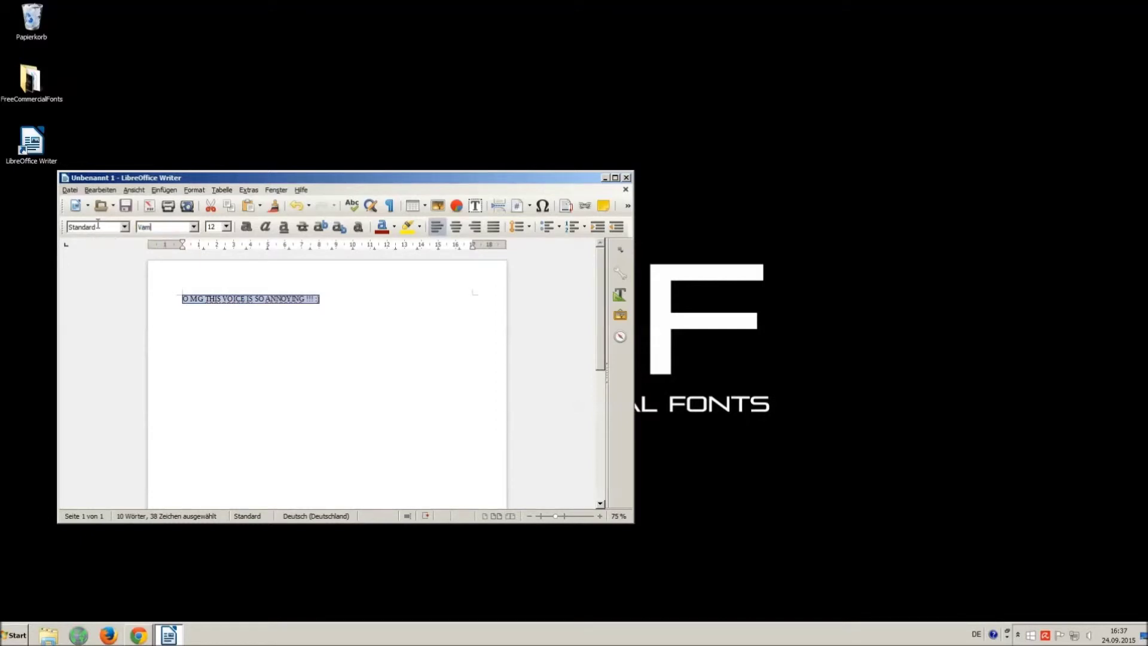
text(mp)
key(BackSpace)
key(BackSpace)
key(BackSpace)
key(BackSpace)
key(BackSpace)
click(194, 227)
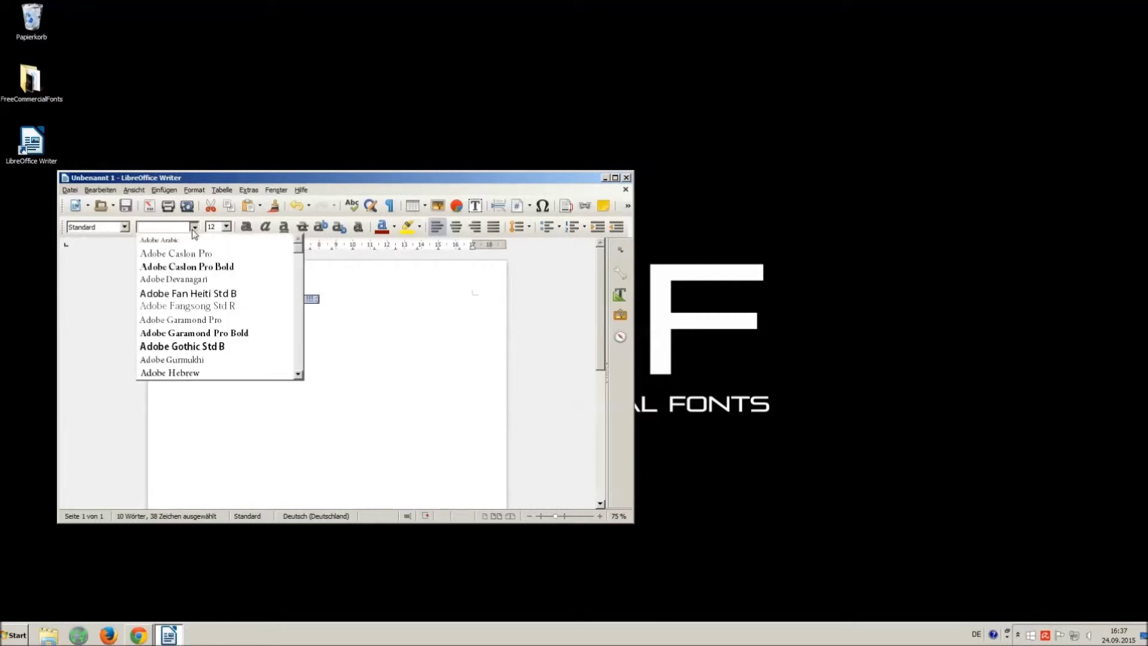
drag(299, 254, 309, 350)
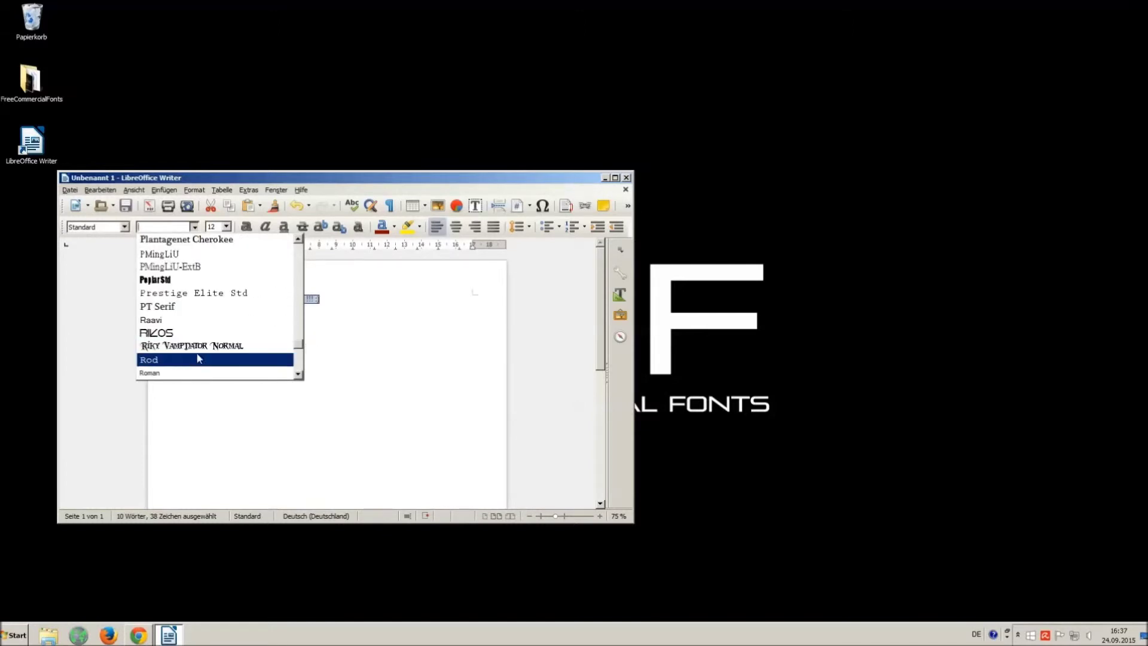
click(174, 347)
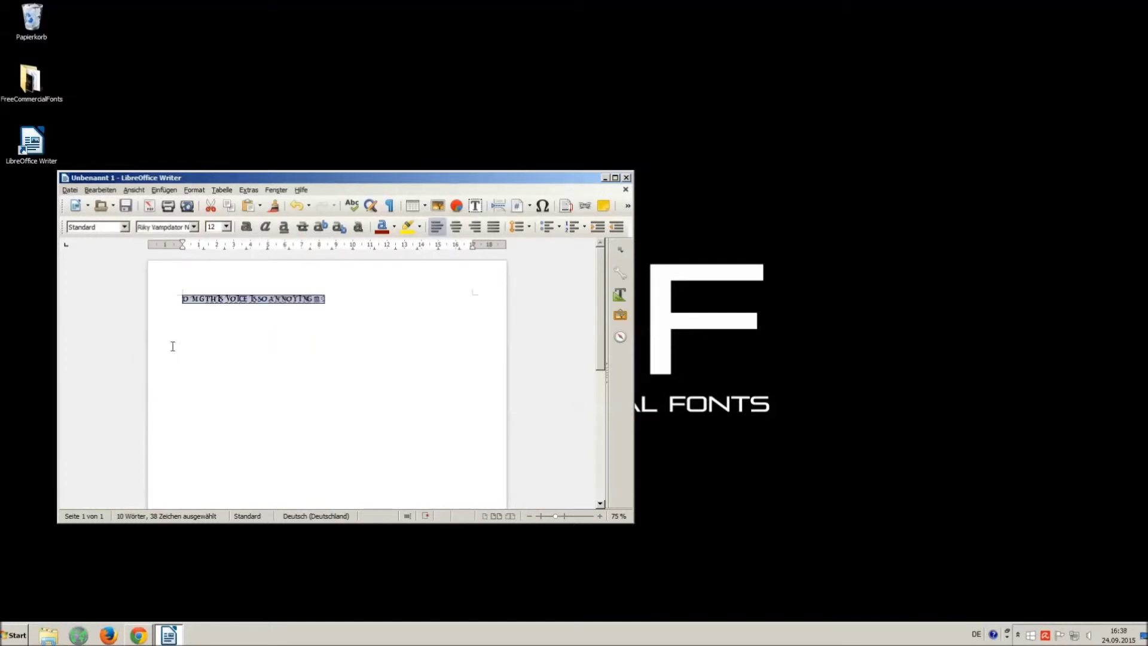
click(226, 227)
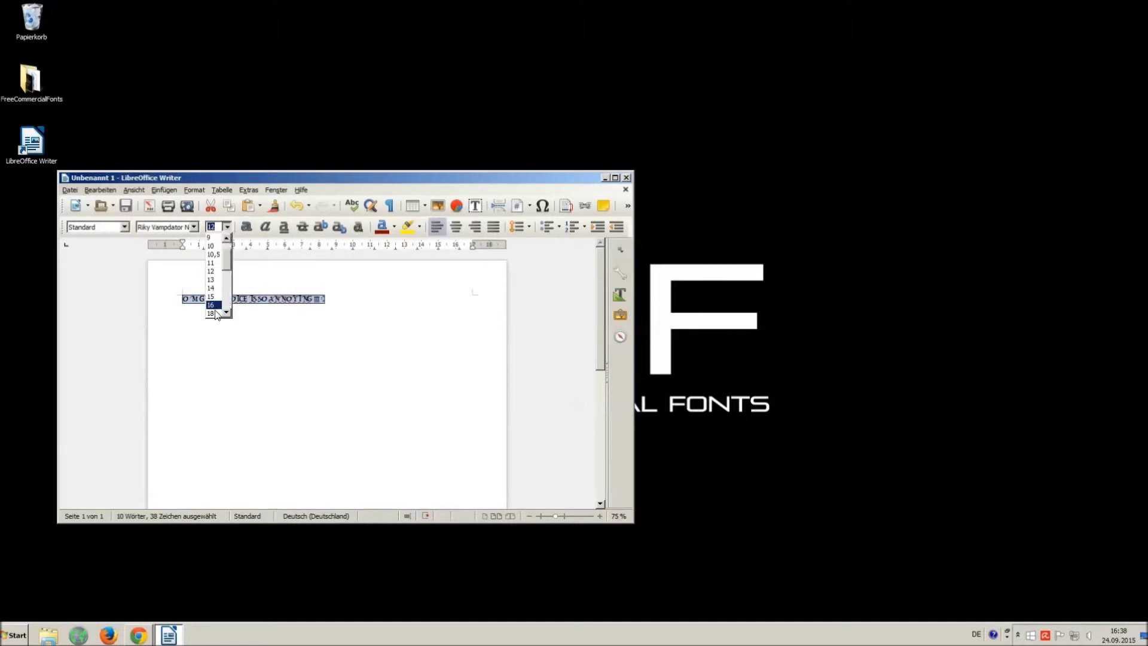
click(217, 309)
click(409, 331)
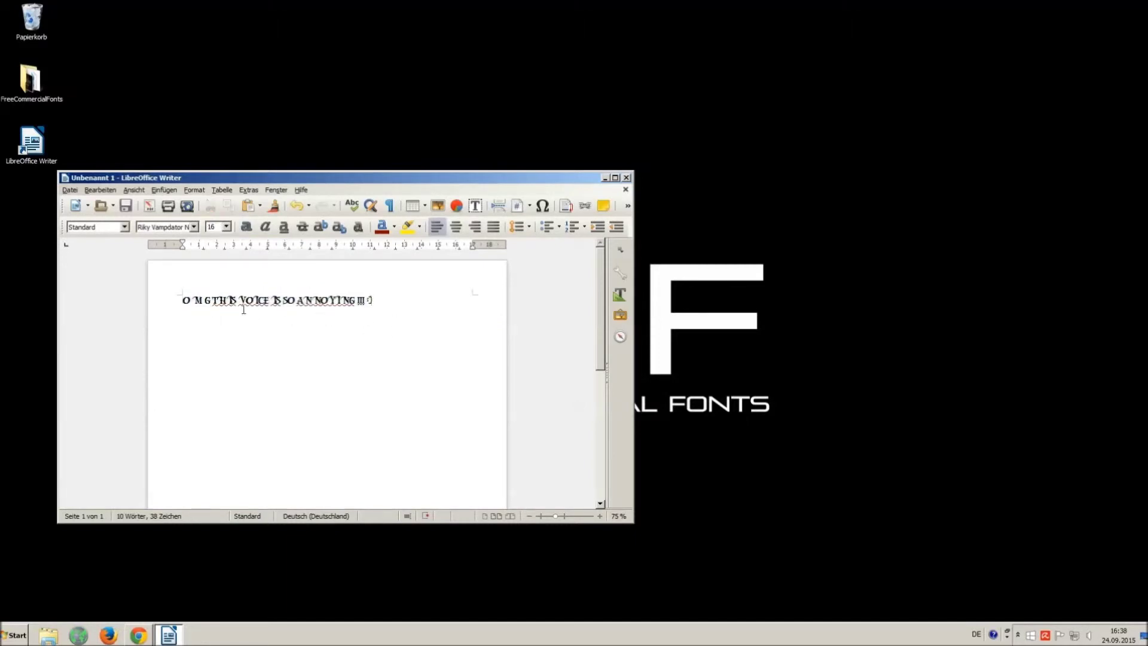
Add extra spaces between the line's words, reselect it, and close the Writer document.
click(214, 300)
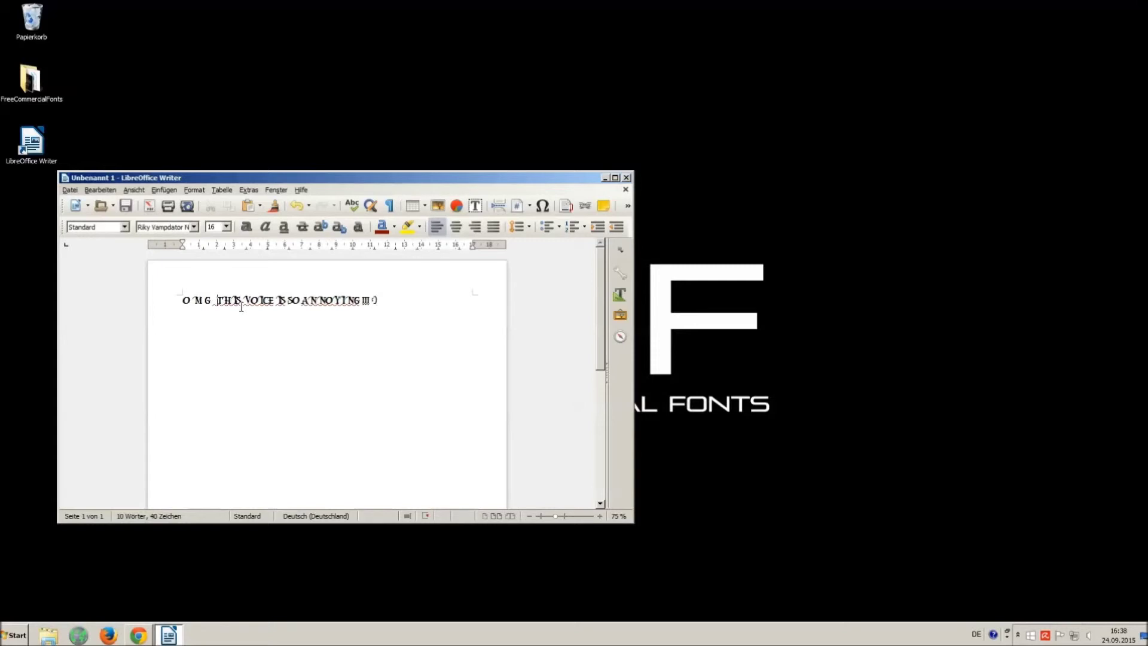
click(244, 300)
click(283, 300)
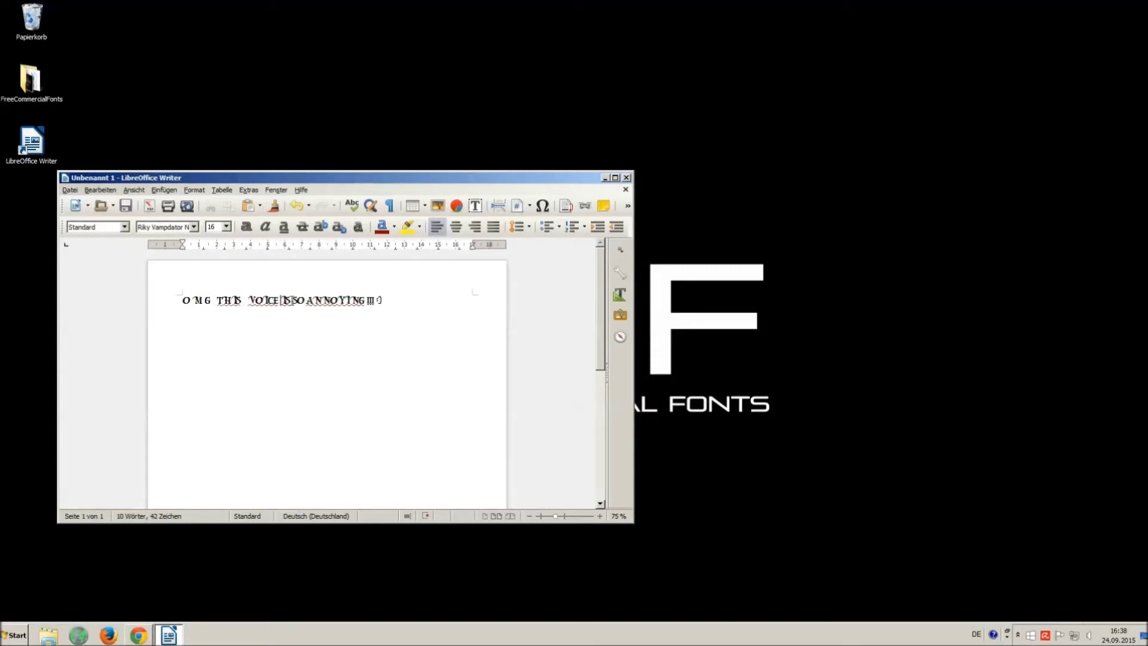
click(296, 300)
click(314, 300)
click(384, 301)
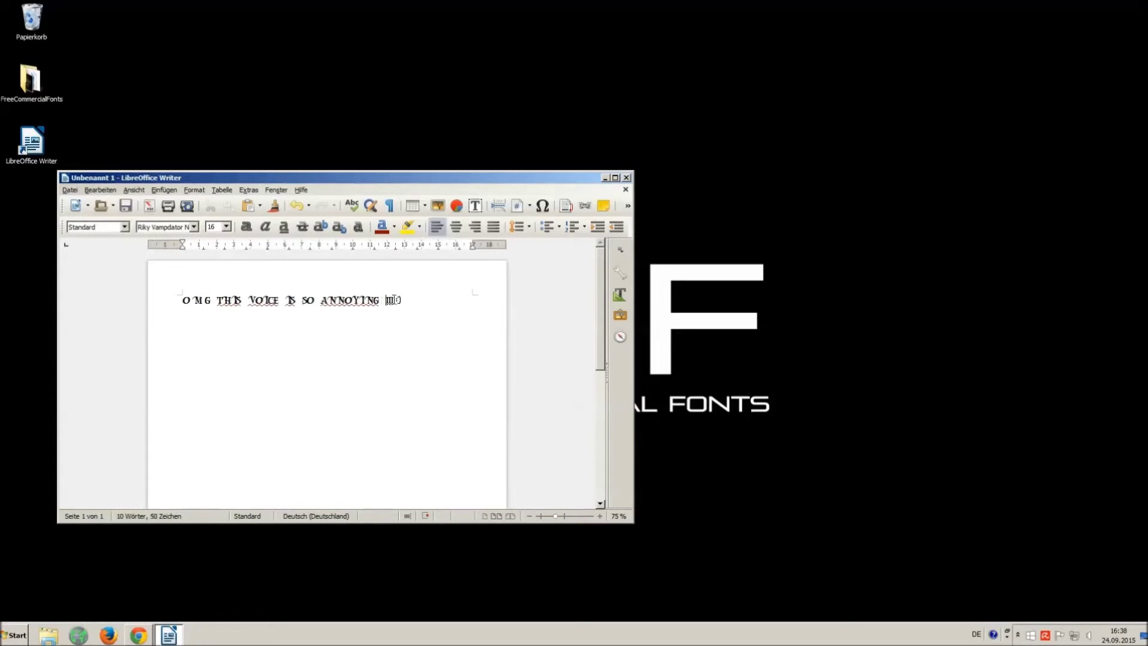
click(395, 300)
drag(421, 301, 173, 273)
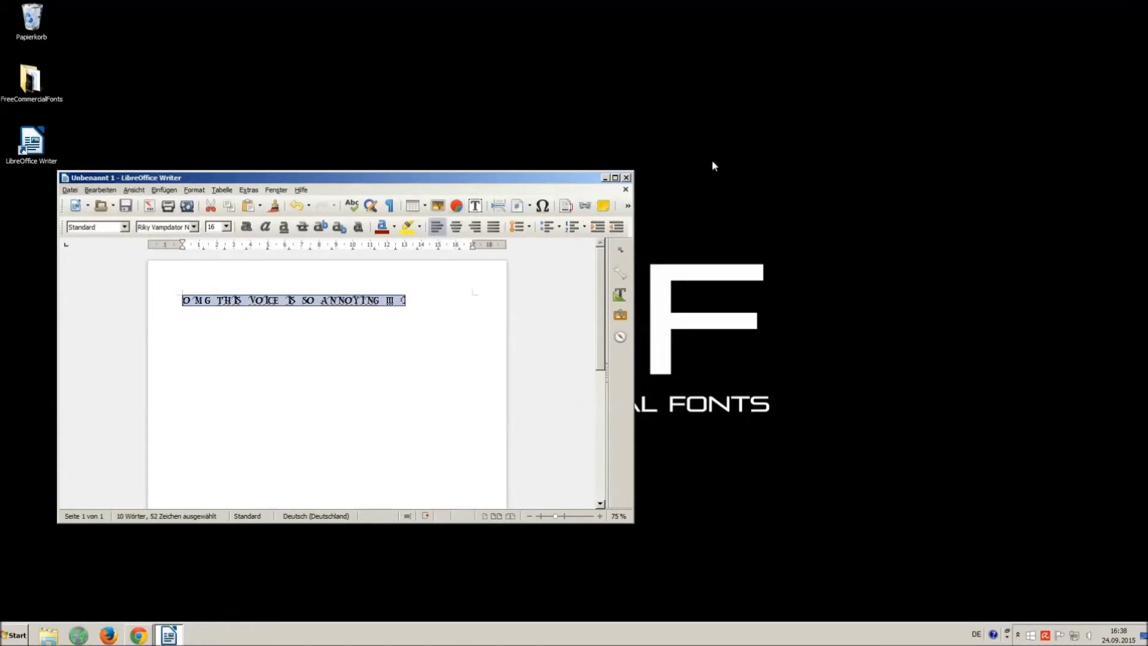
click(626, 177)
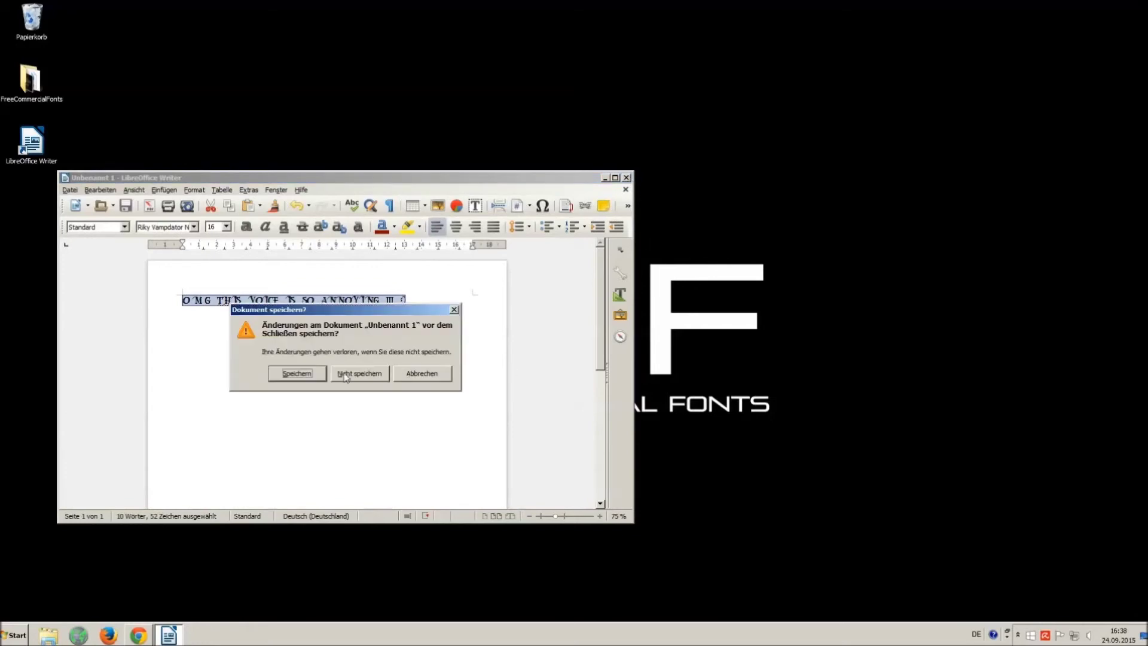
Close Writer without saving and return to the YouTube video page, dismissing the downloads bar.
click(359, 373)
click(140, 636)
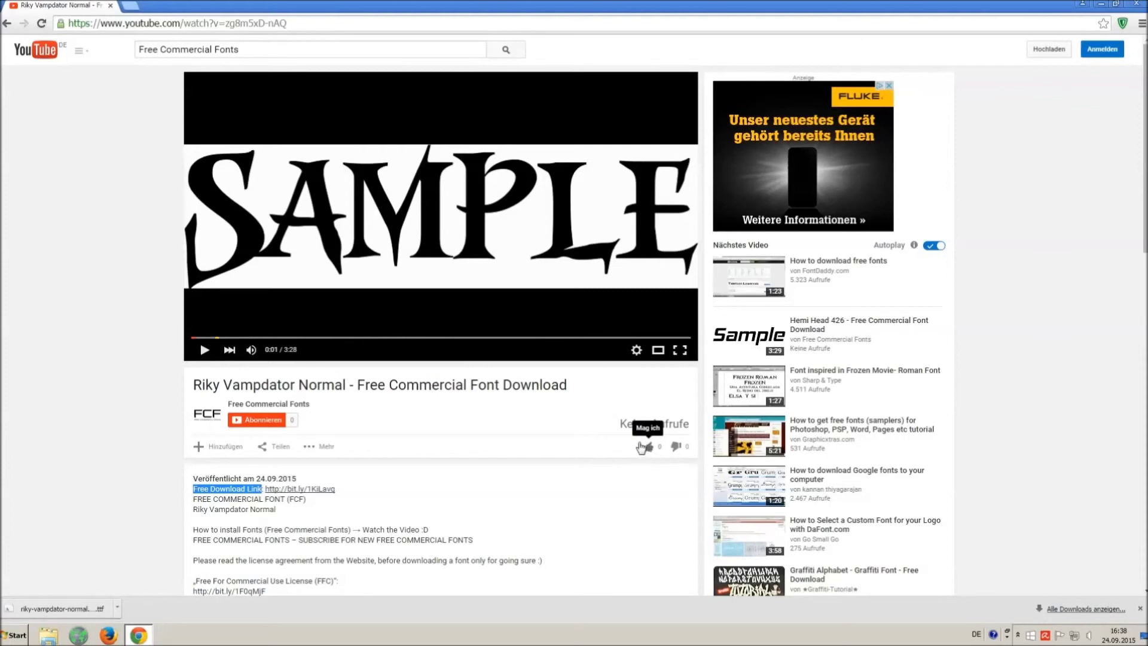
click(655, 454)
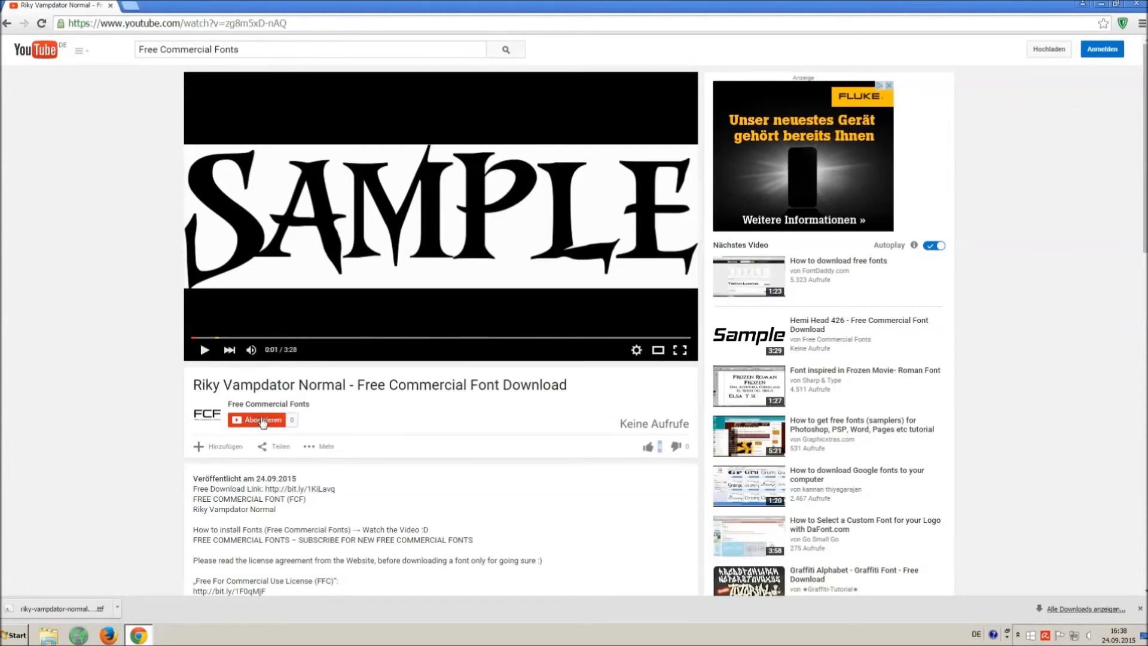
click(1140, 608)
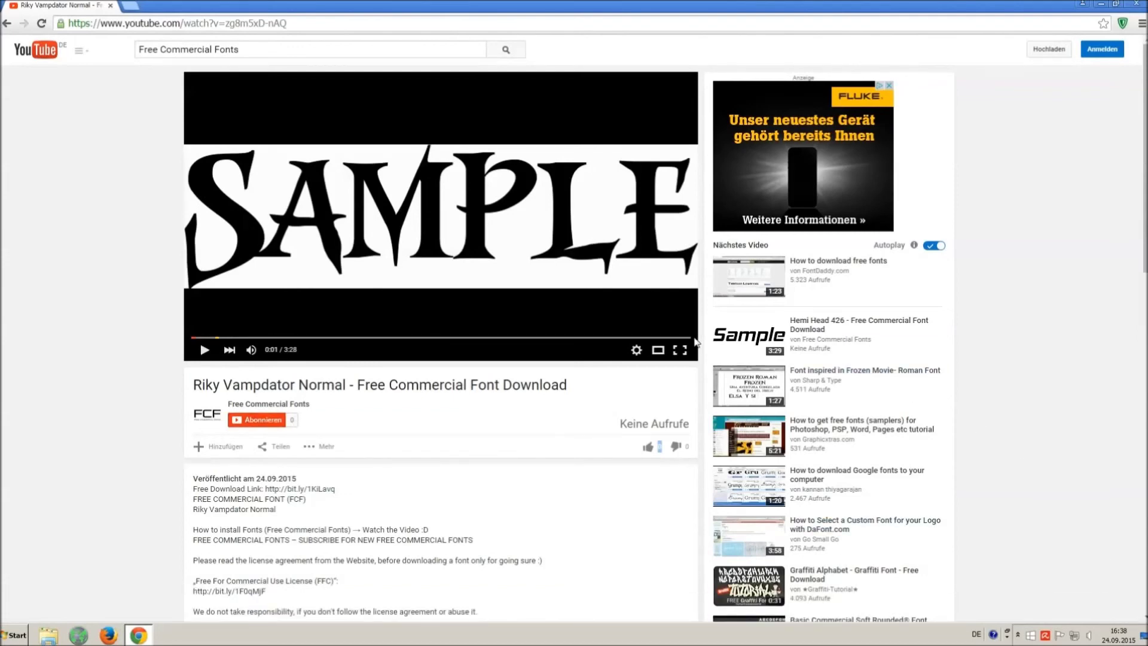
Highlight the music credits in the video description.
scroll(355, 399, down, 3)
scroll(355, 399, down, 1)
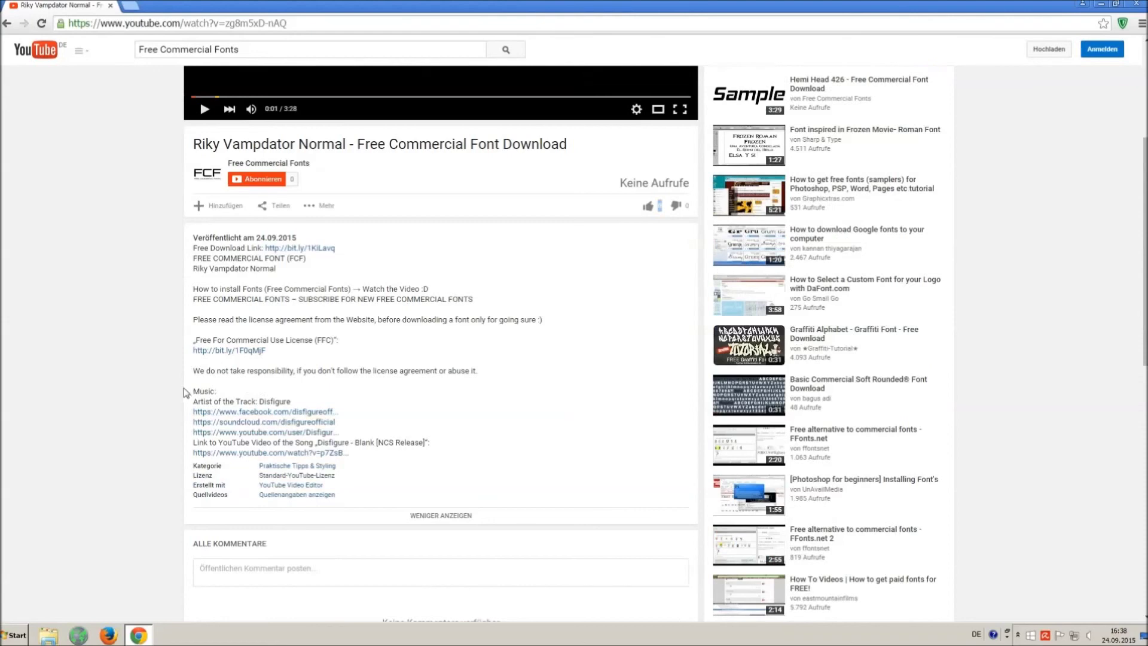
drag(196, 384, 424, 456)
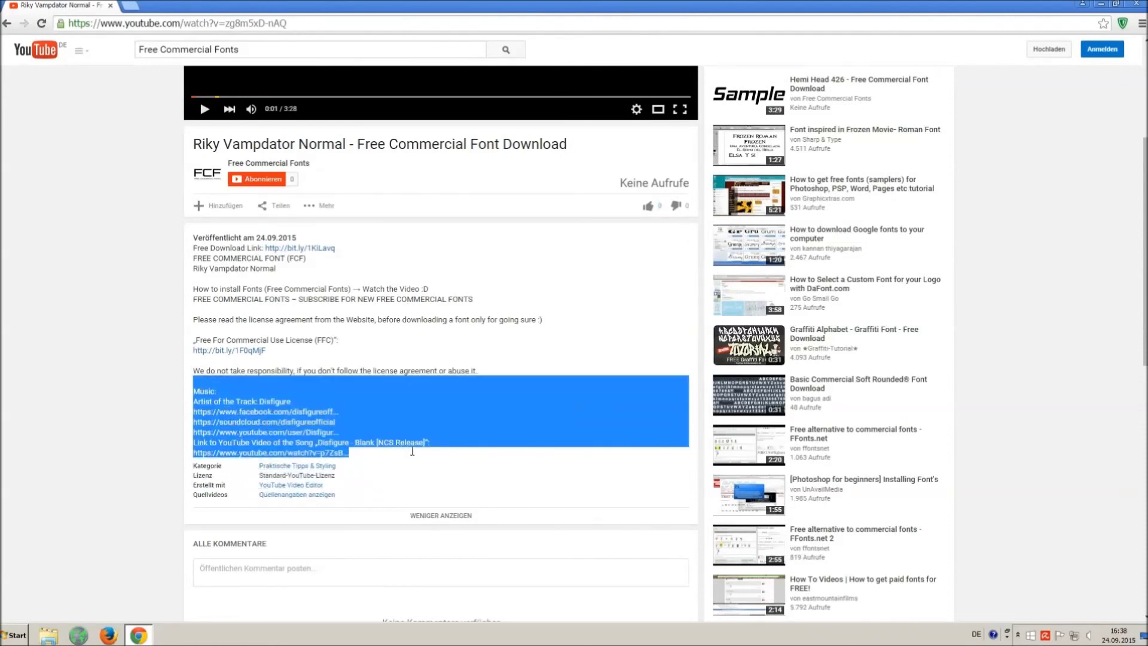